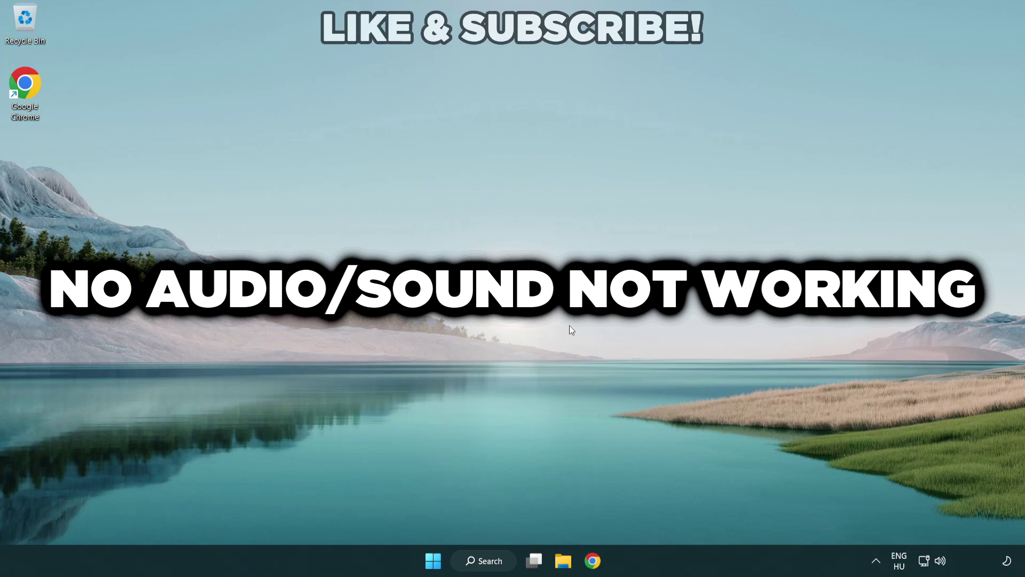
- Switch the audio output from CABLE Input to Speakers (High Definition Audio Device) via the volume tray
click(941, 564)
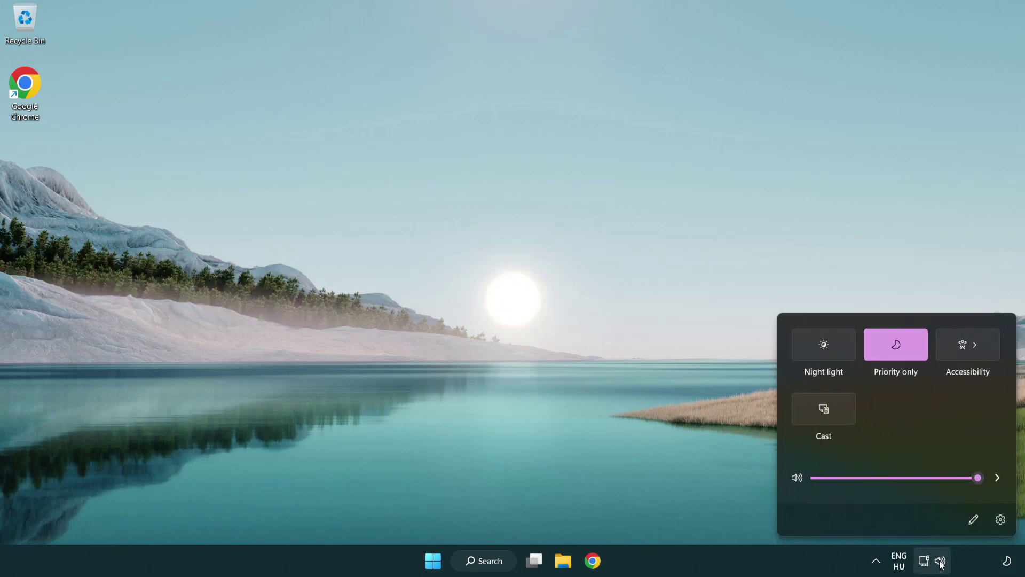
click(997, 479)
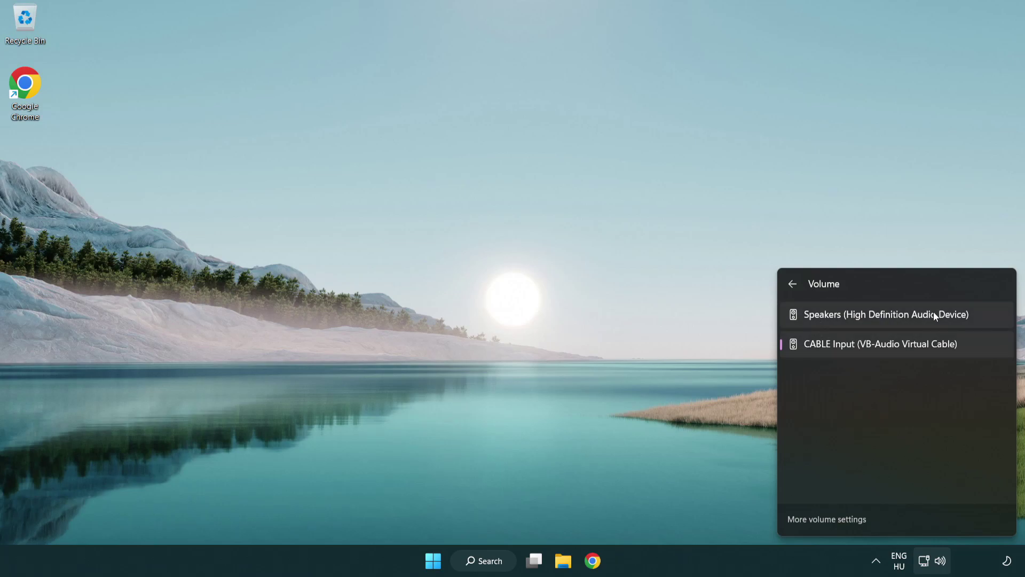
click(984, 317)
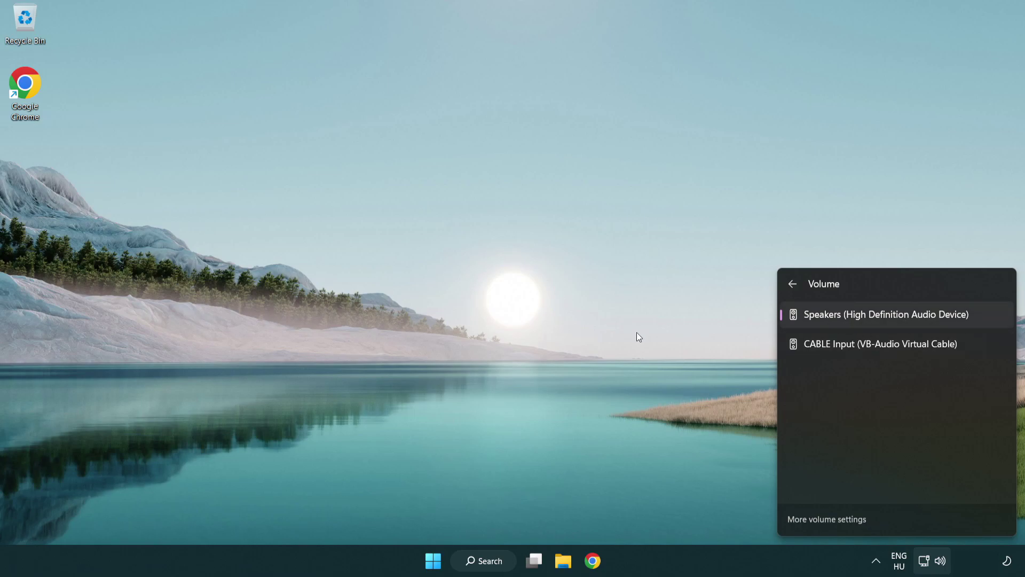
click(538, 306)
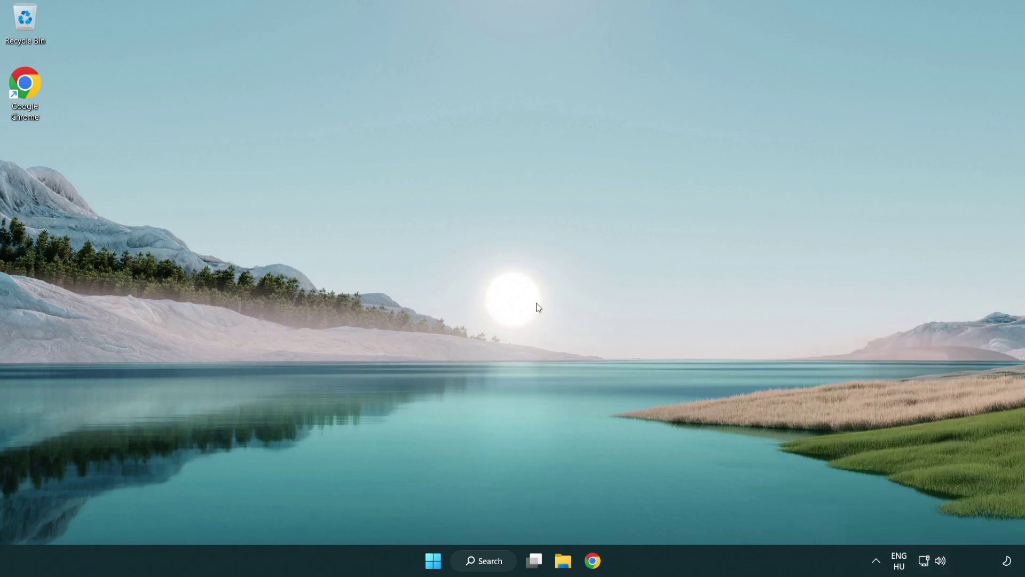
- Reset sound devices and volumes to the recommended defaults in the volume mixer, then close Settings
right_click(941, 562)
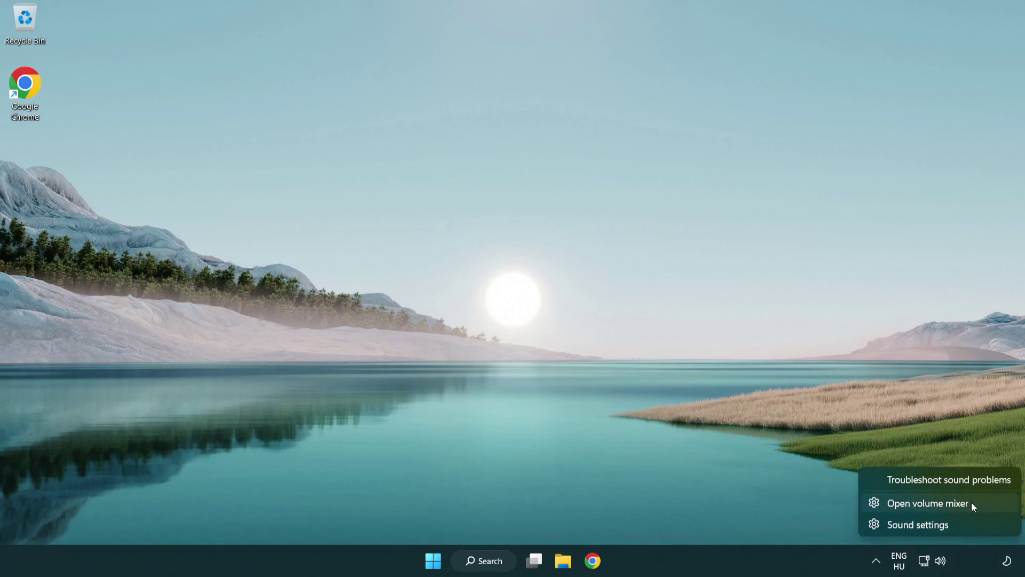
click(989, 506)
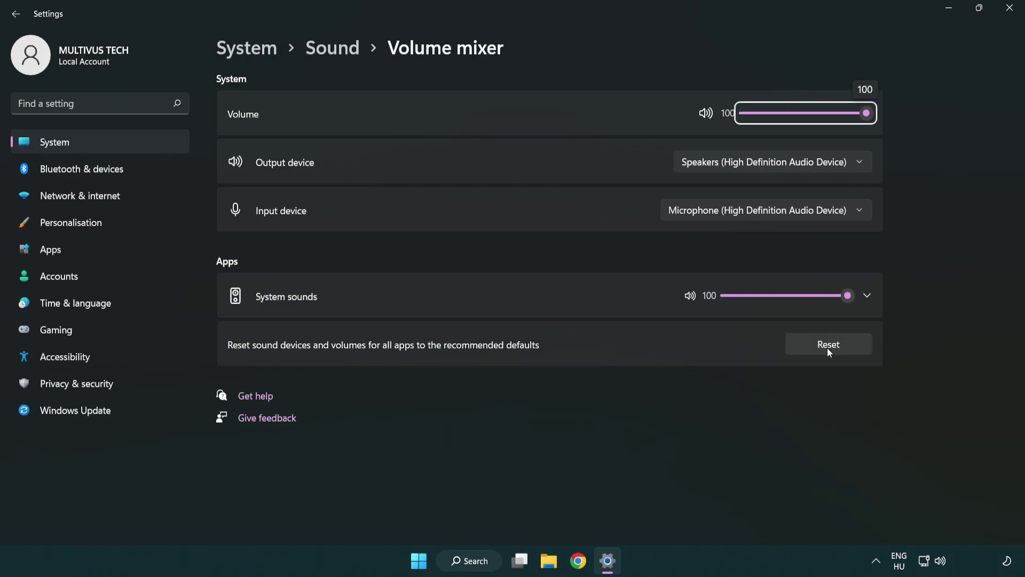
click(856, 347)
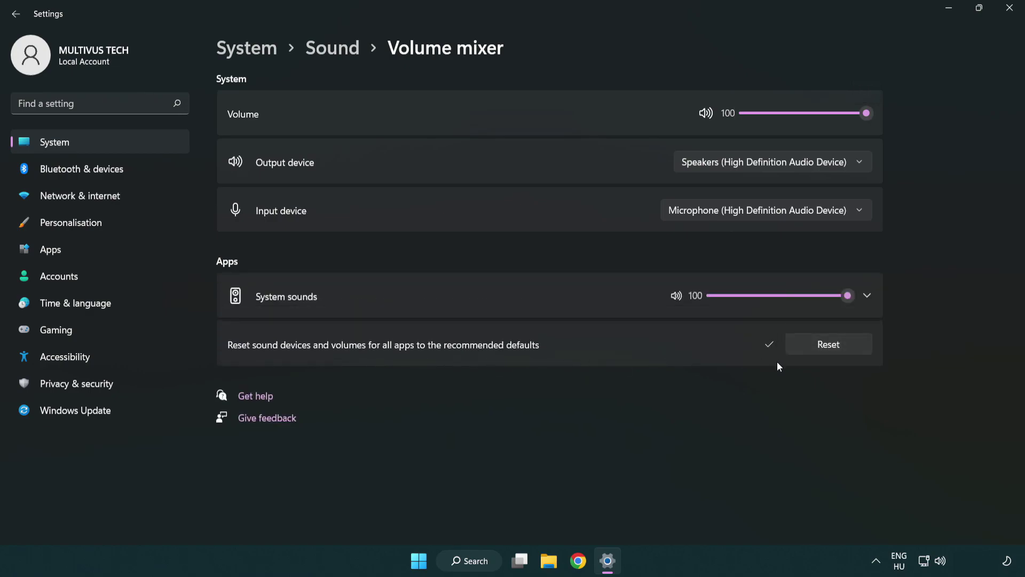
click(1012, 10)
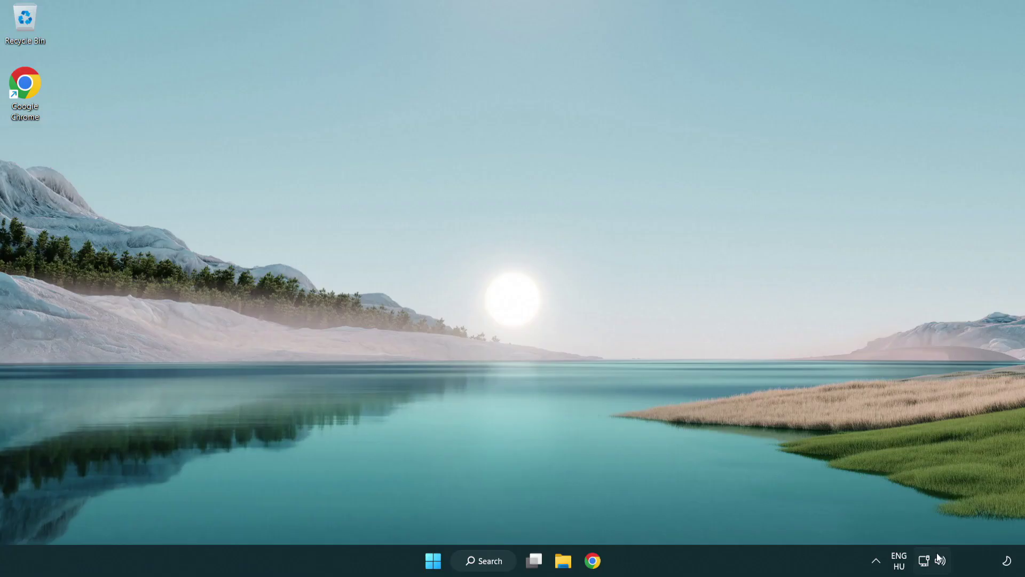
- Open Sound settings, raise the output volume to 100, and scroll down to Advanced
right_click(940, 560)
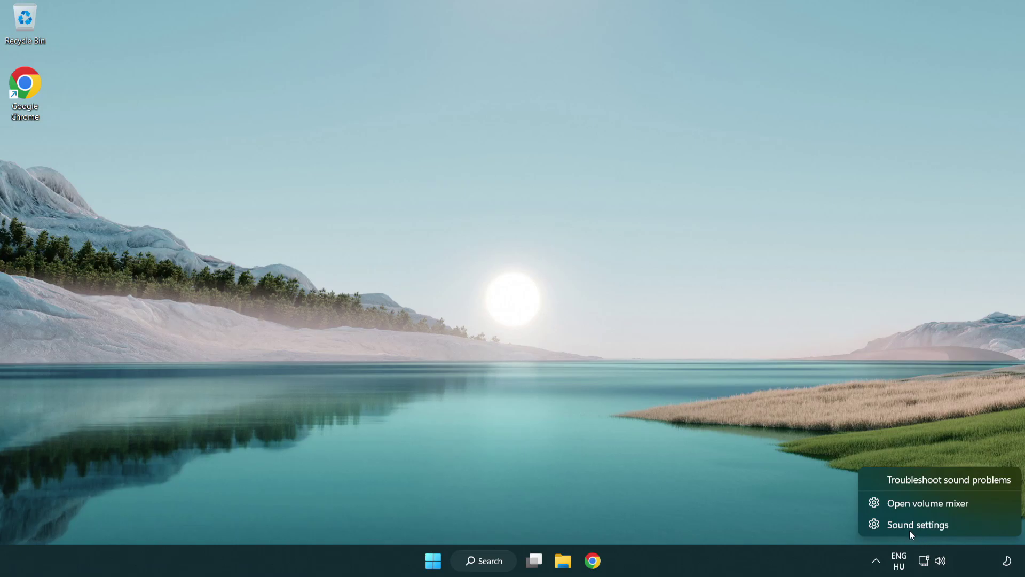
click(981, 529)
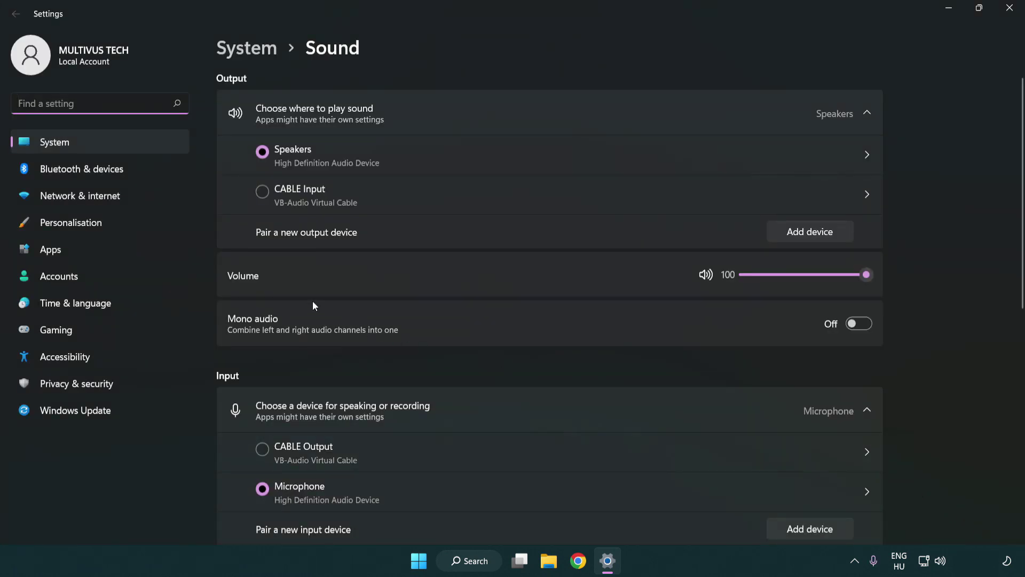
drag(824, 275, 915, 273)
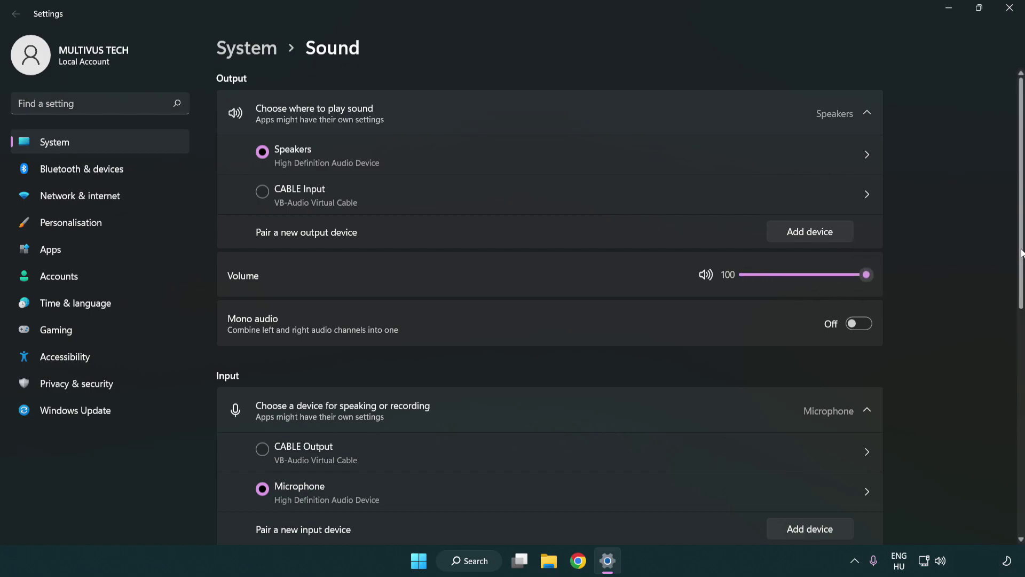
scroll(1021, 253, down, 6)
scroll(1020, 267, down, 2)
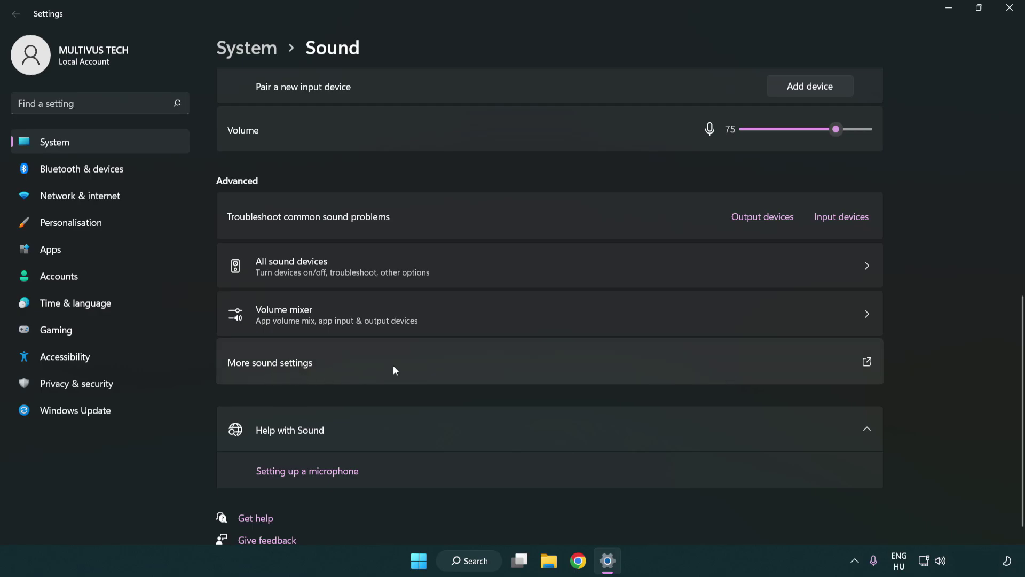
- Disable the CABLE Input playback device in the classic Sound dialog
click(394, 368)
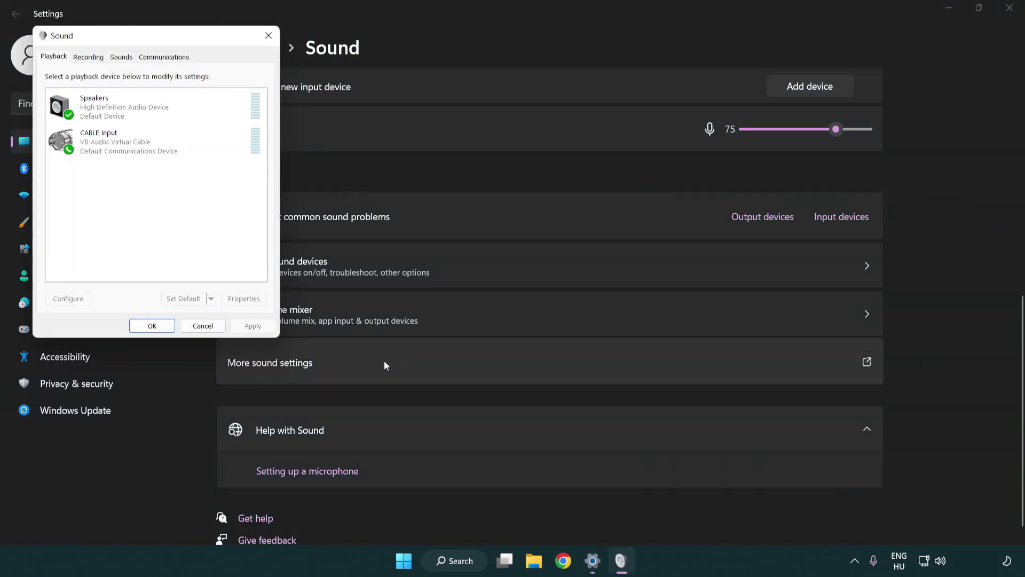
drag(182, 43, 527, 135)
click(491, 245)
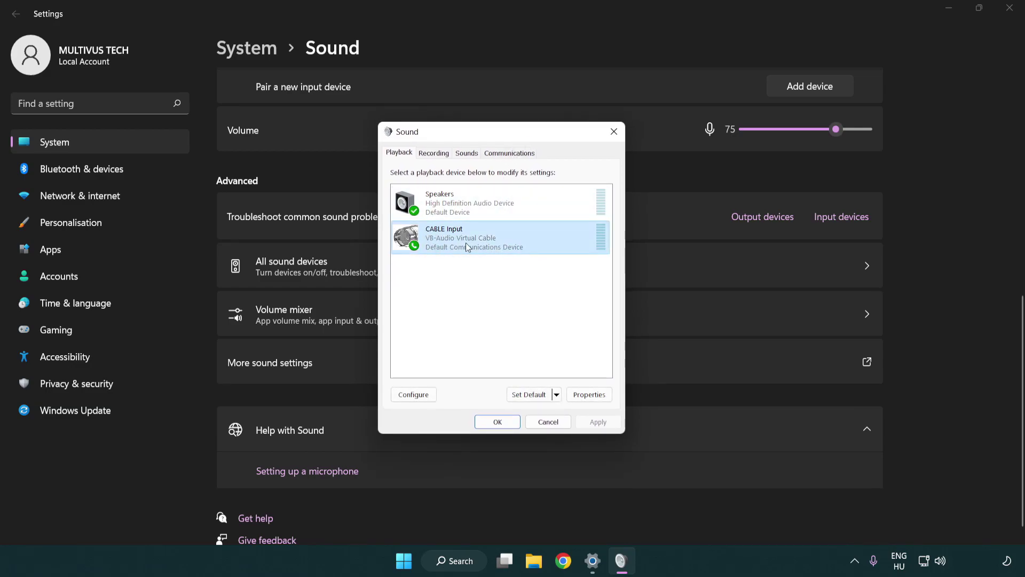
right_click(467, 247)
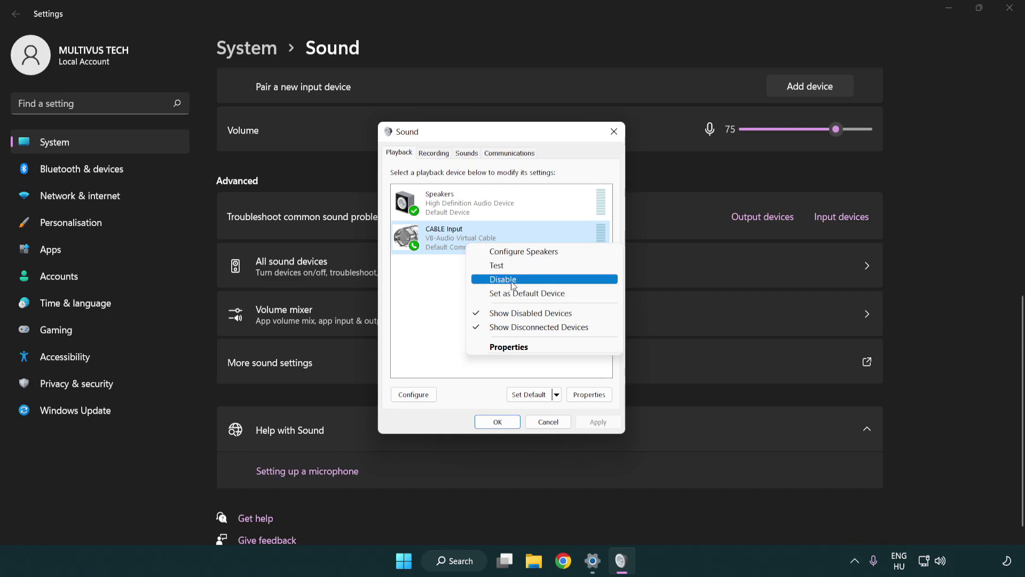
click(530, 285)
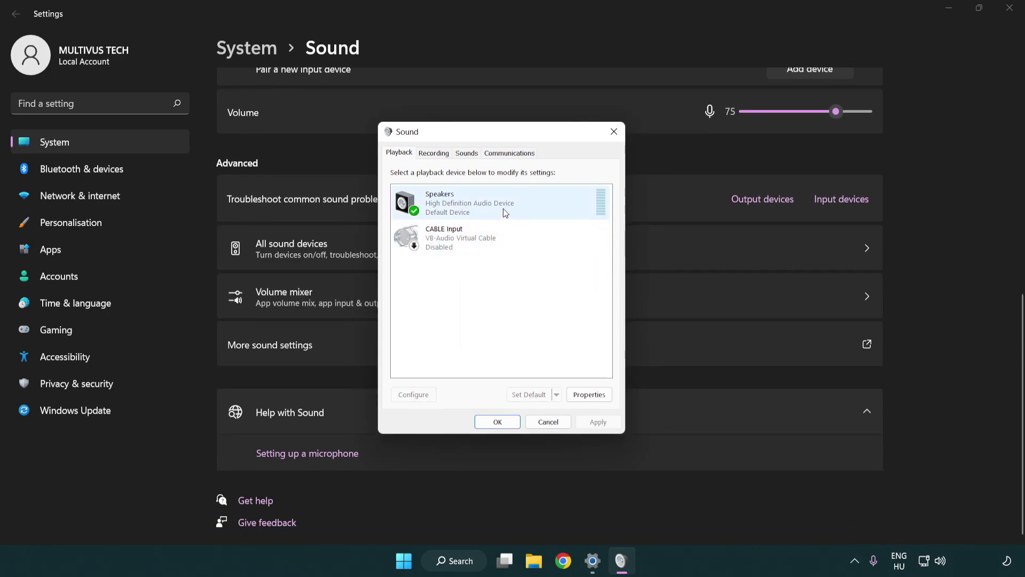
- Configure Speakers as 7.1 Surround with full-range front and surround speakers
right_click(521, 205)
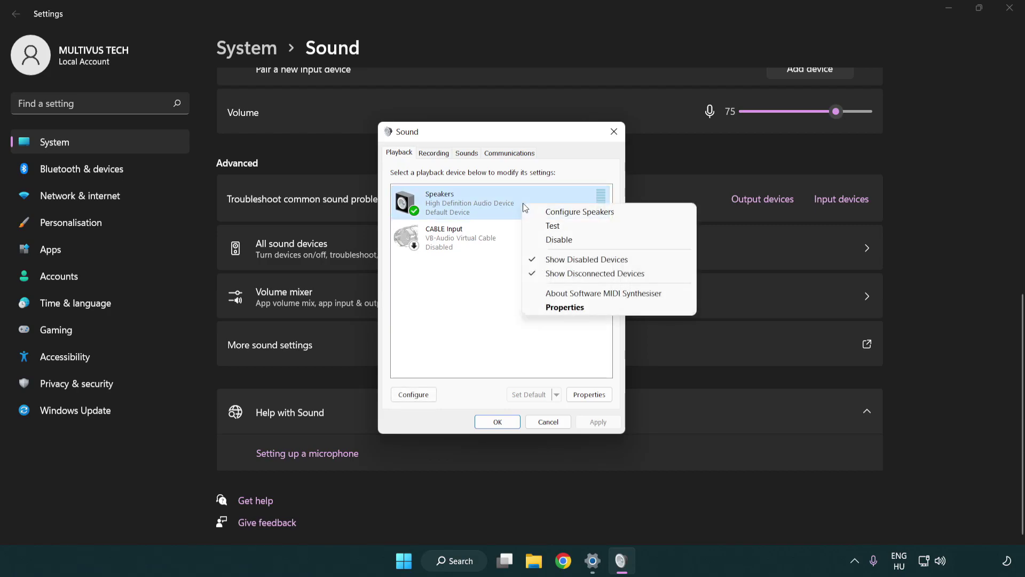
click(564, 214)
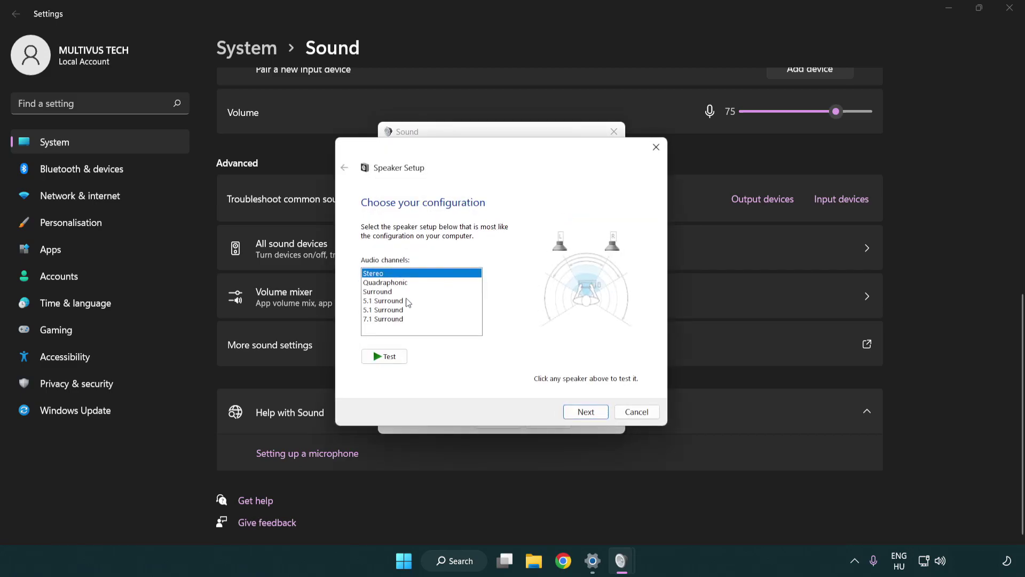
drag(407, 300, 408, 322)
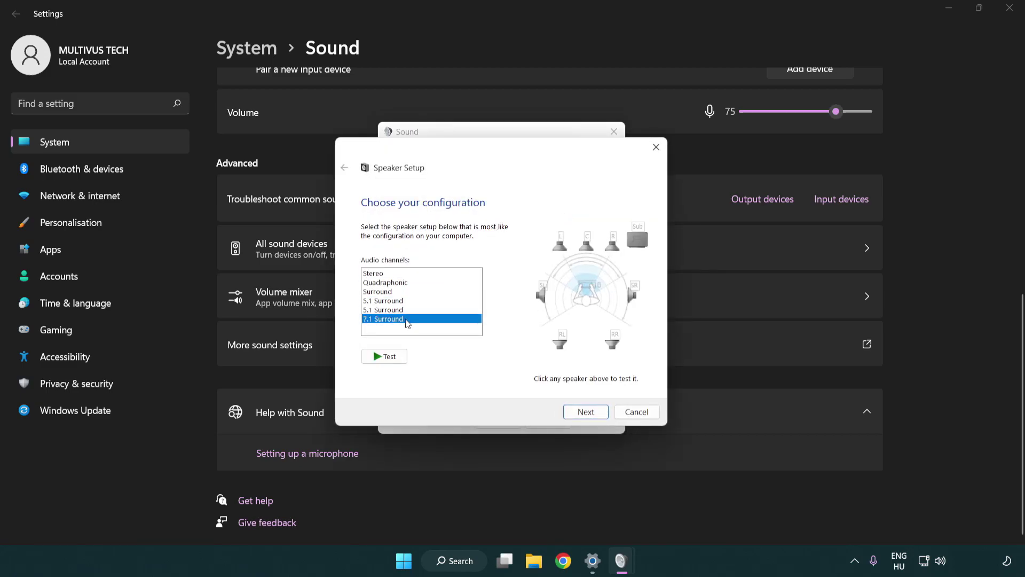
click(585, 411)
click(583, 412)
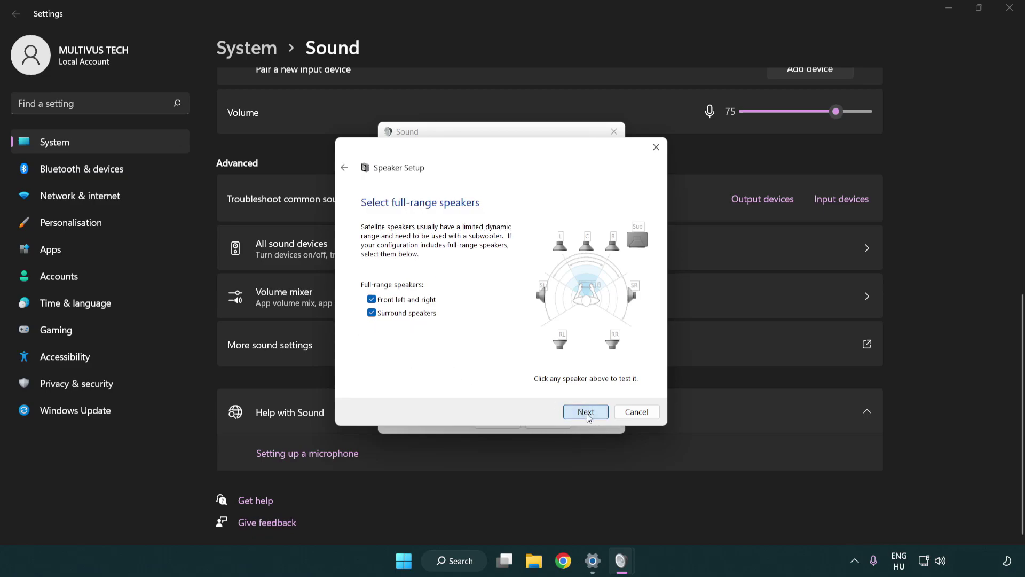
click(572, 409)
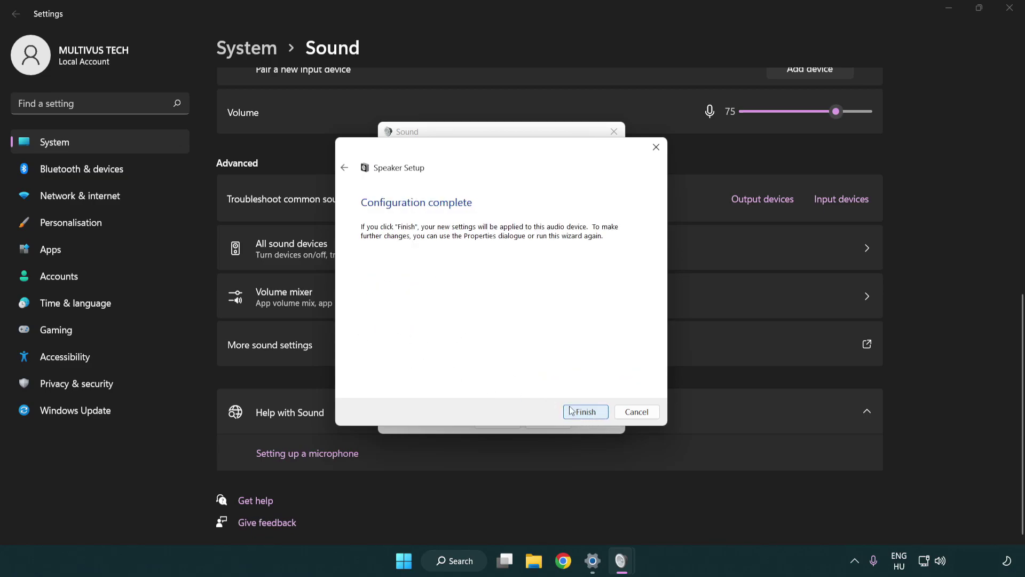
click(568, 412)
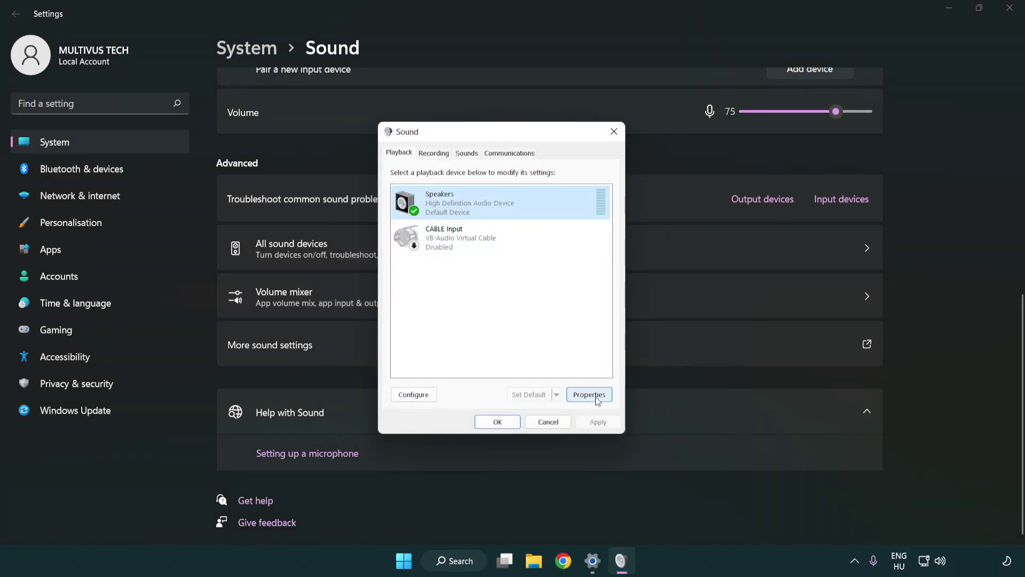
- Open Speakers Properties and turn off all audio enhancements
click(589, 395)
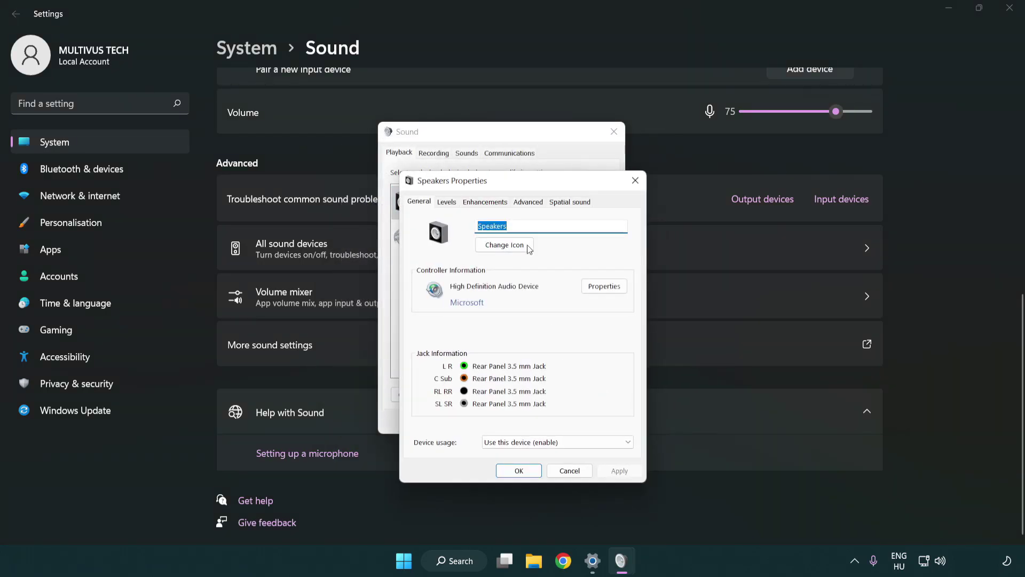
drag(517, 184, 501, 141)
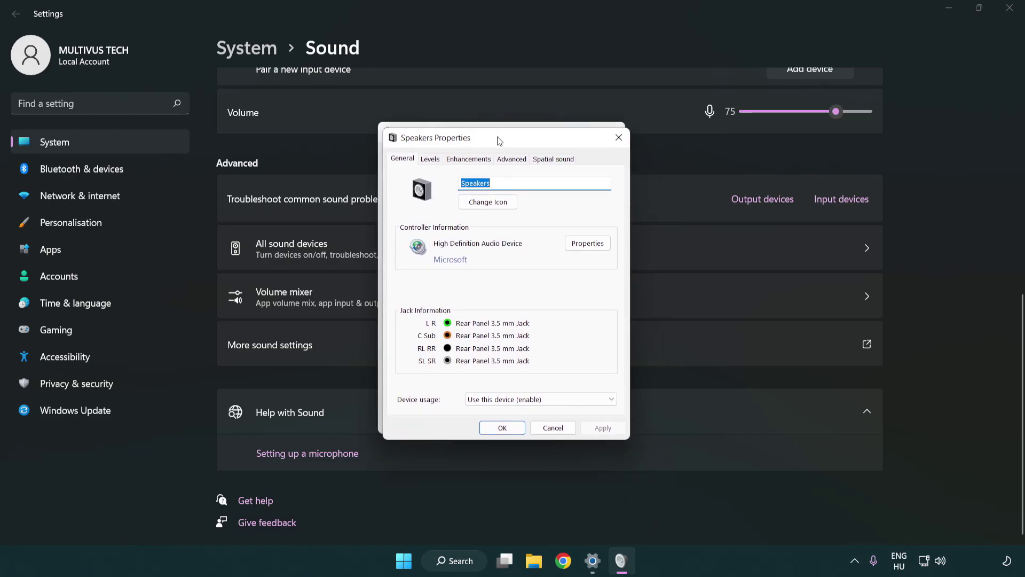
click(468, 159)
click(404, 214)
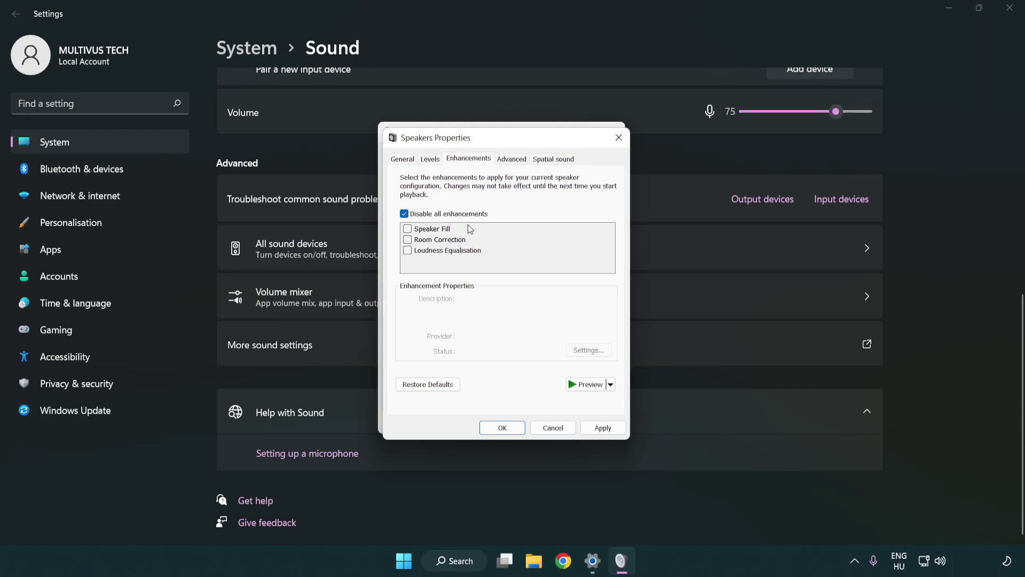
- Set the default format to 16 bit, 48000 Hz (DVD Quality), apply it, and close both sound dialogs
click(514, 160)
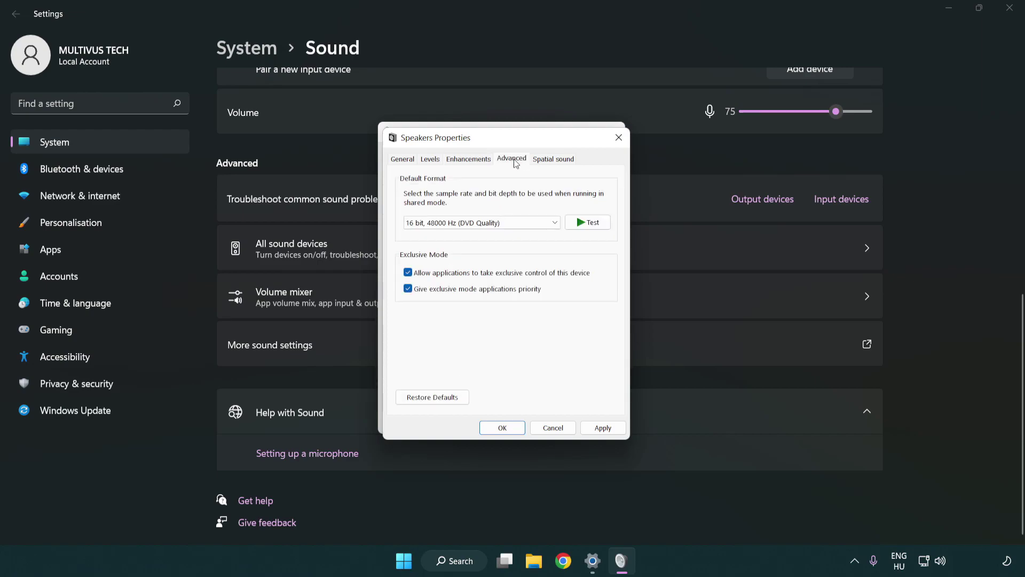
click(453, 223)
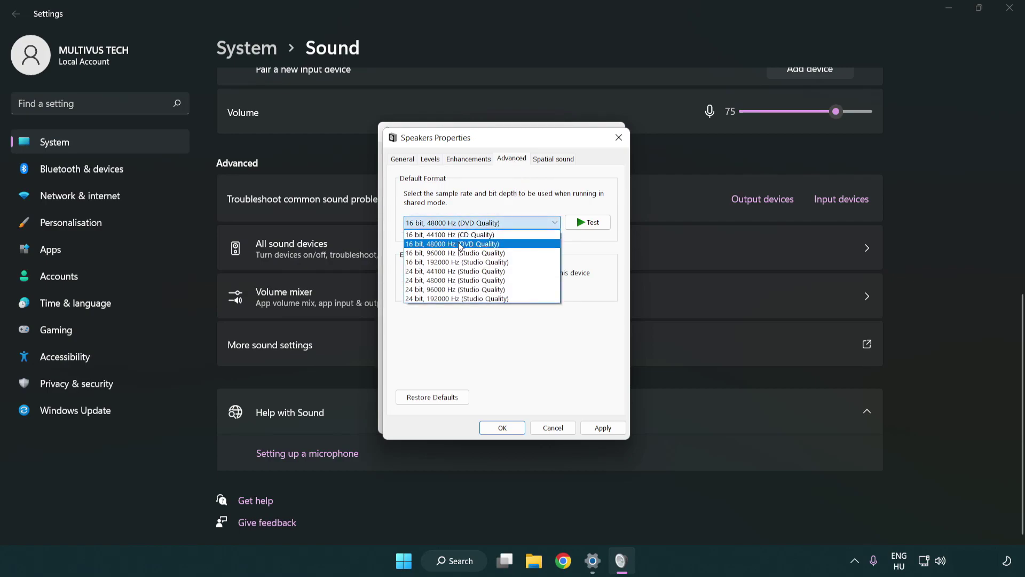
click(460, 245)
click(600, 428)
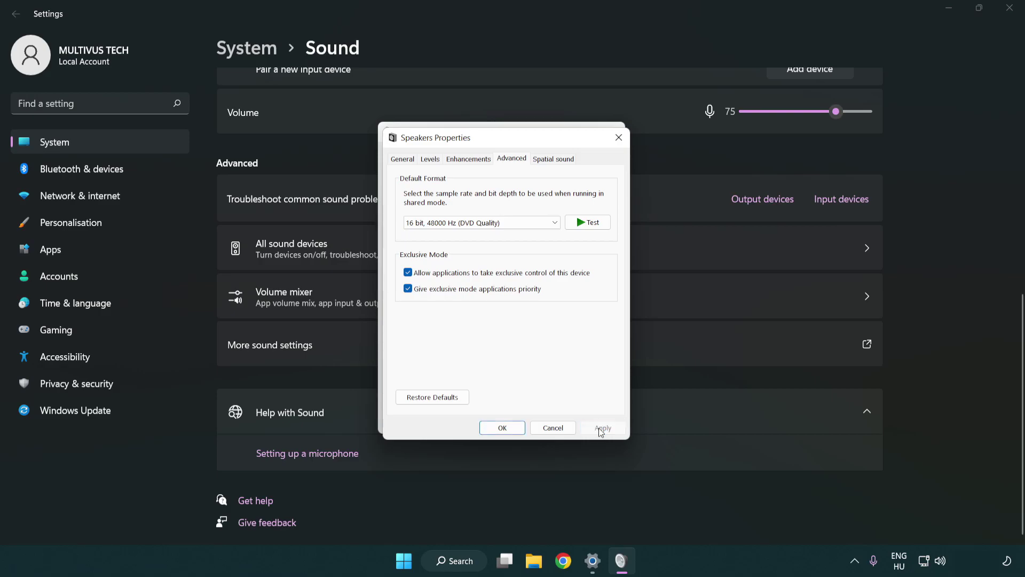
click(505, 430)
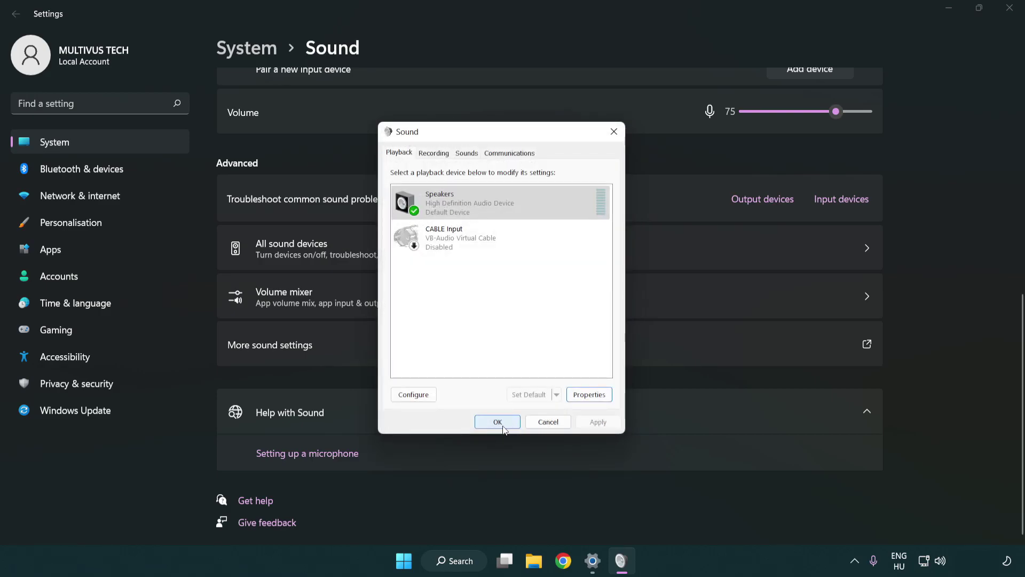
click(498, 425)
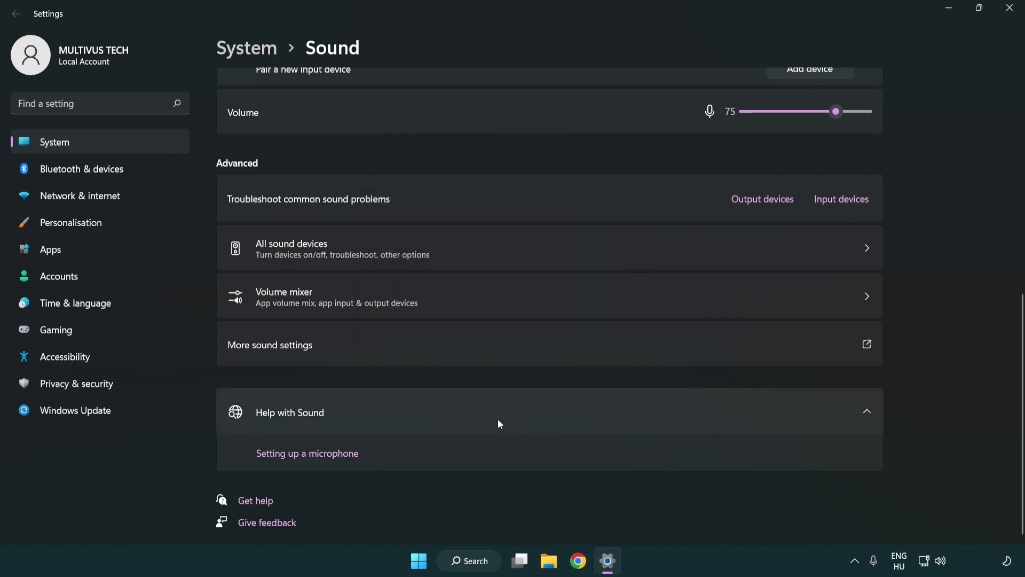
- Close the Sound settings window and bring up the Start menu's power options
click(1009, 8)
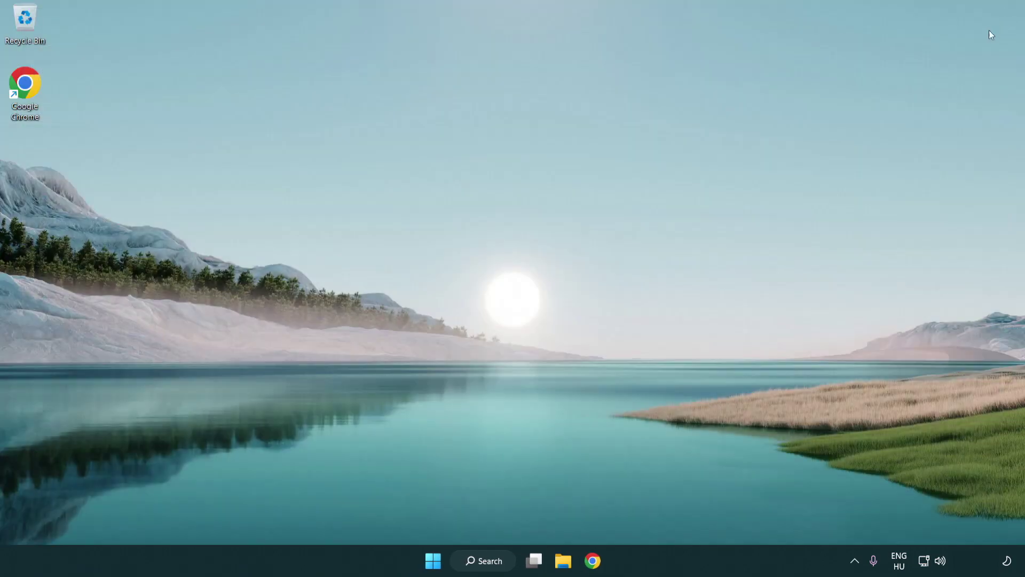
click(434, 565)
click(679, 516)
- Search for 'device manager' and launch Device Manager from the results
click(495, 568)
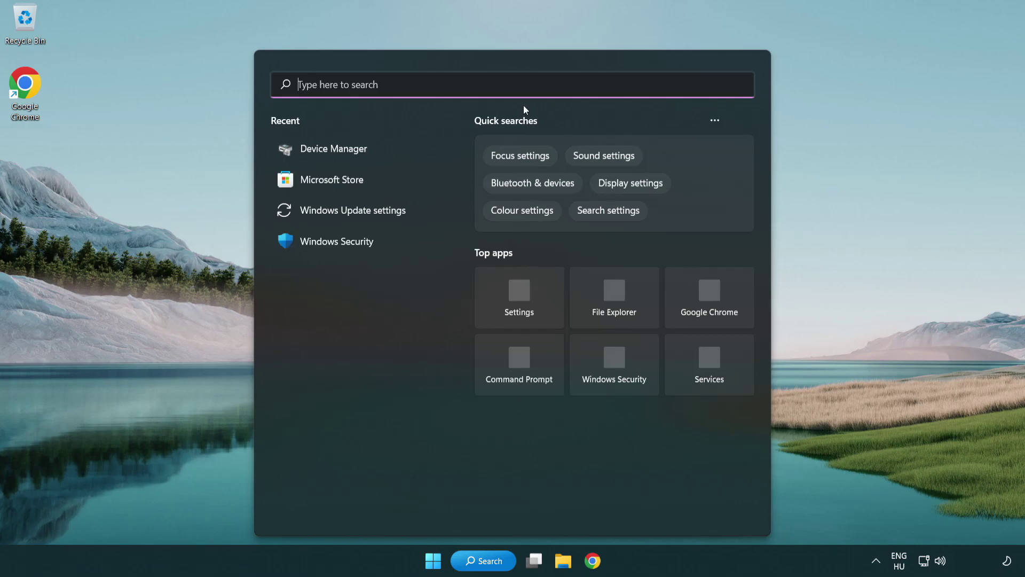
text(device manager)
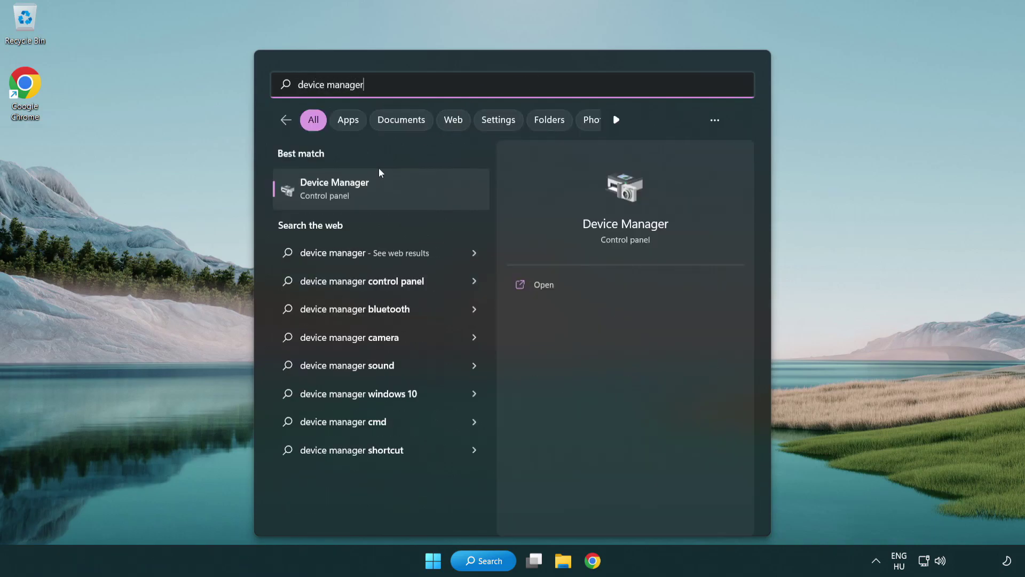
click(420, 193)
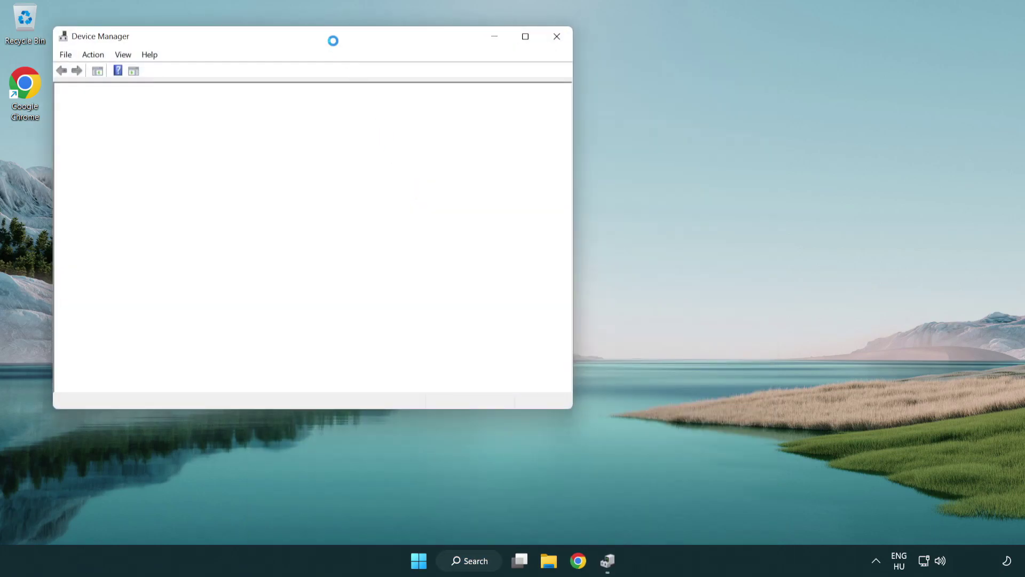
- Expand Sound, video and game controllers and bring up the High Definition Audio Device's actions
drag(323, 30, 518, 95)
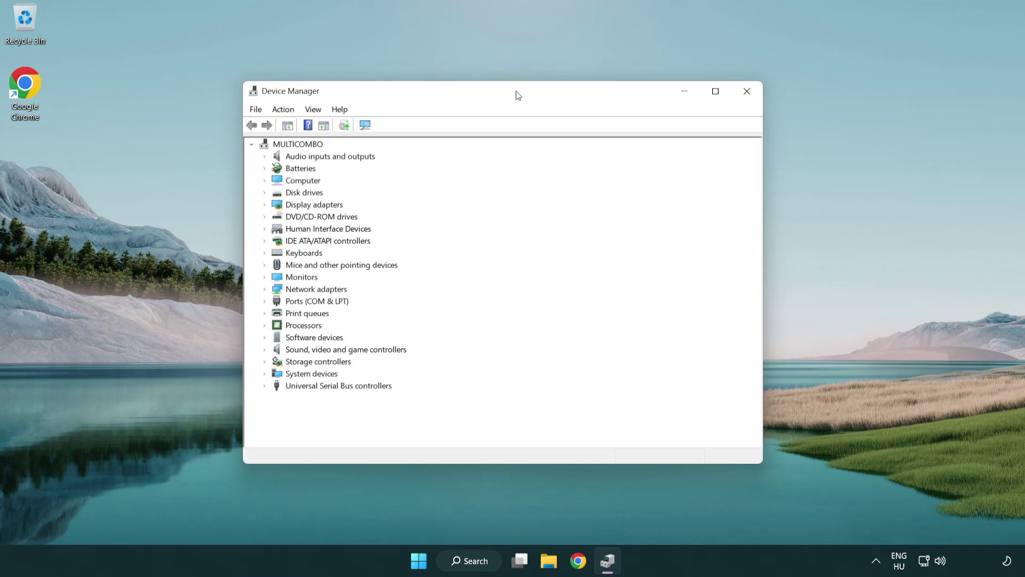
click(283, 350)
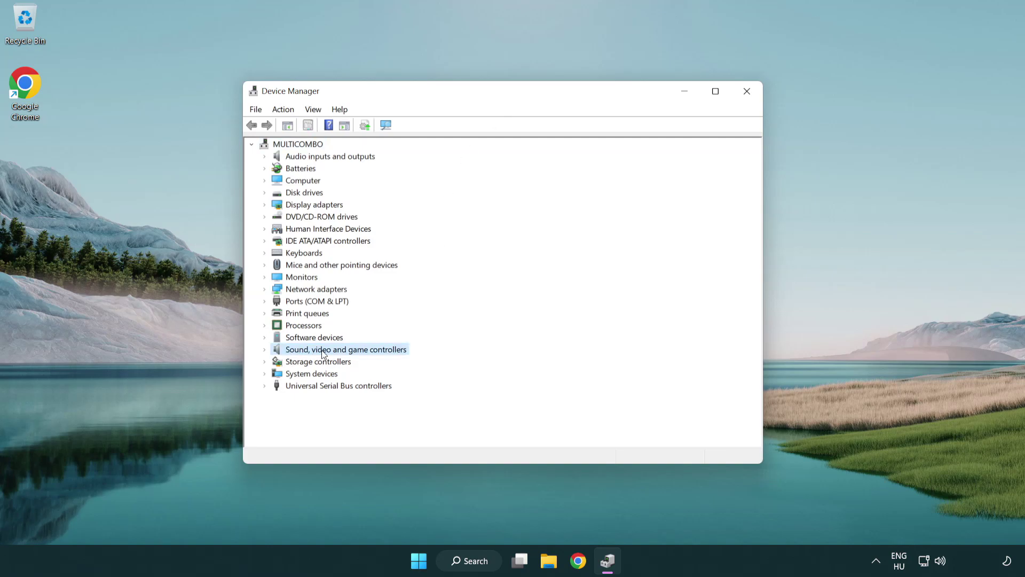
click(264, 350)
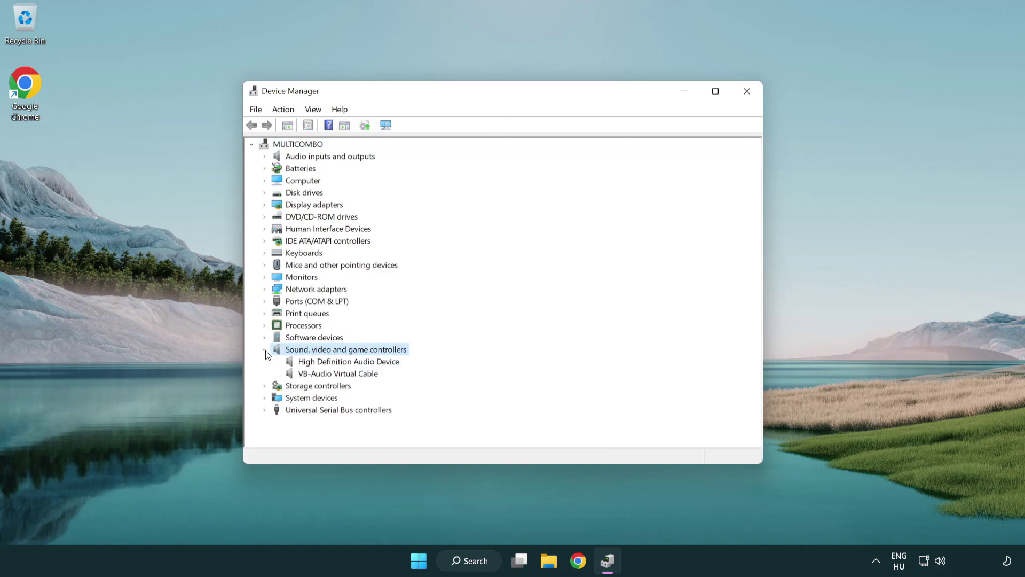
click(319, 363)
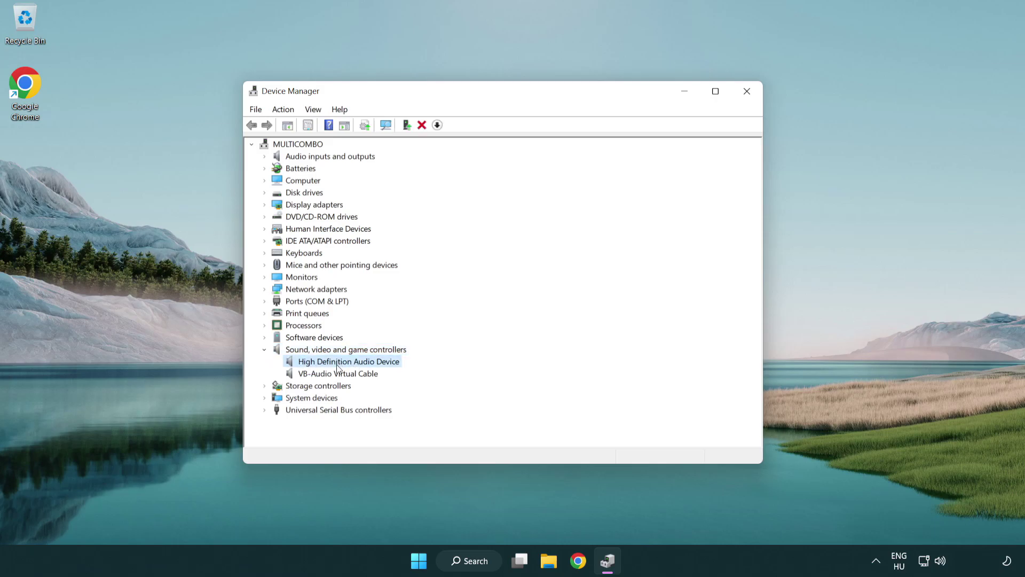
right_click(358, 361)
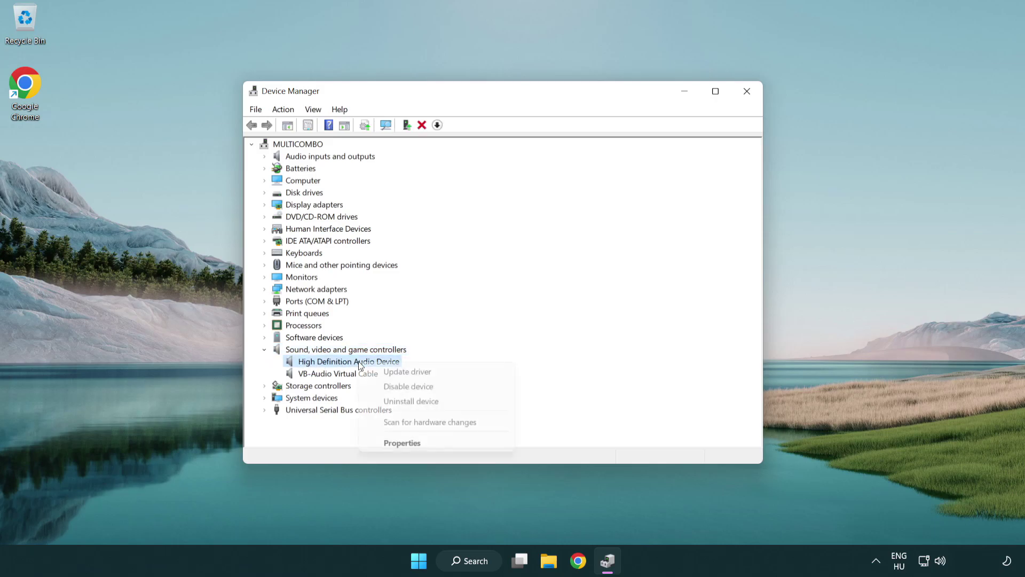
- Reinstall the High Definition Audio Device driver from the computer's list of compatible drivers, confirming the warning
click(443, 373)
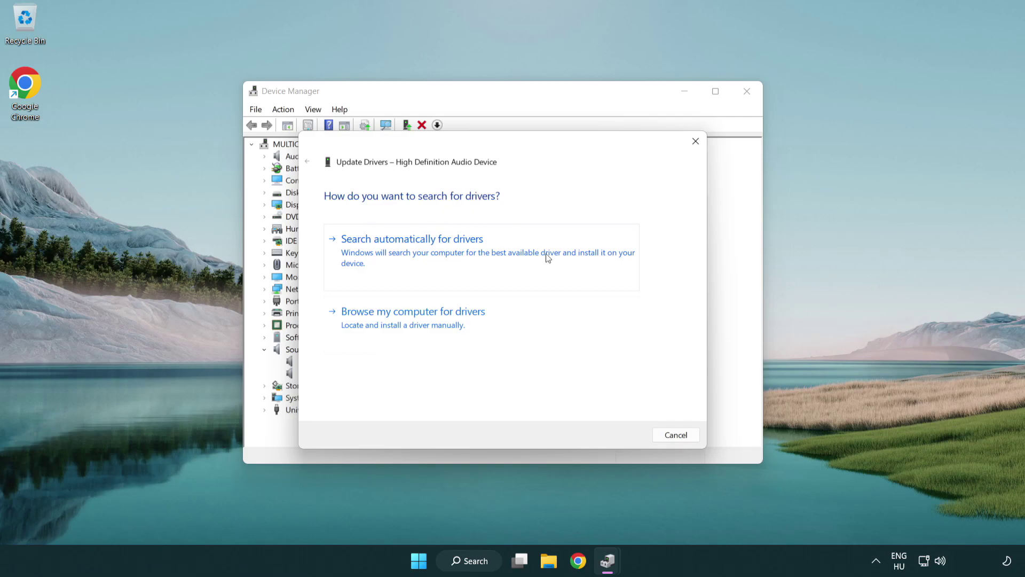
click(415, 336)
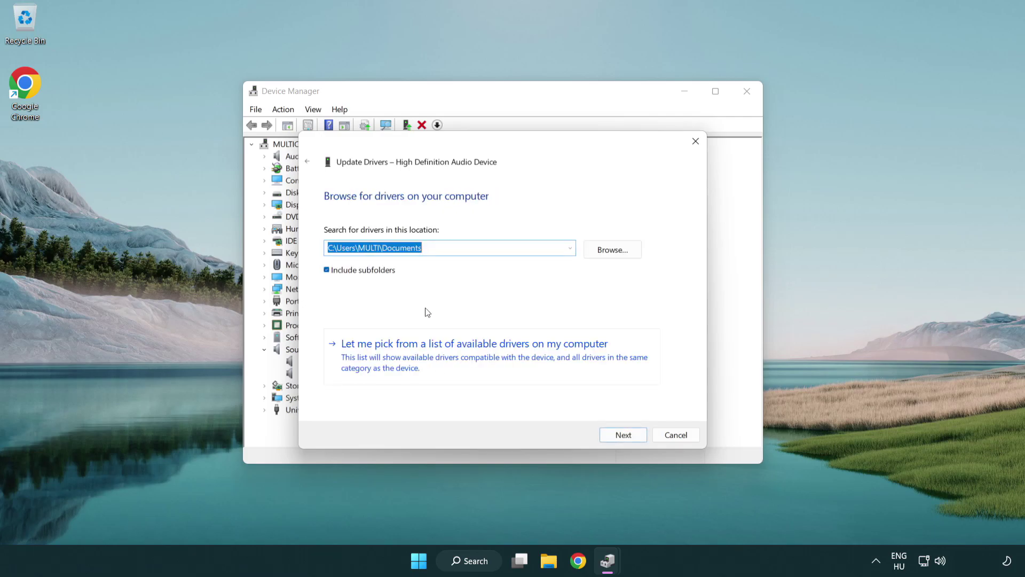
click(492, 360)
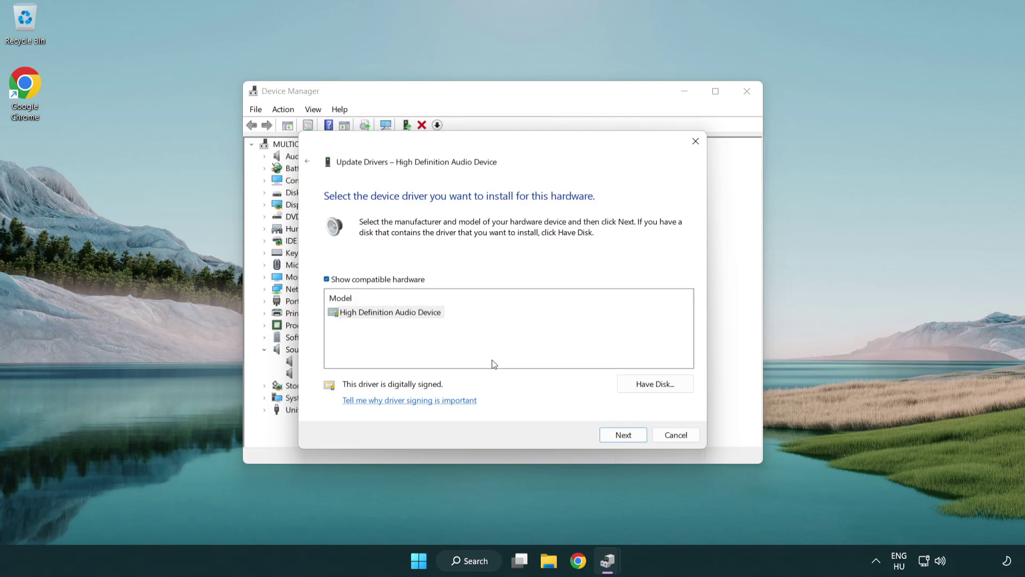
click(328, 315)
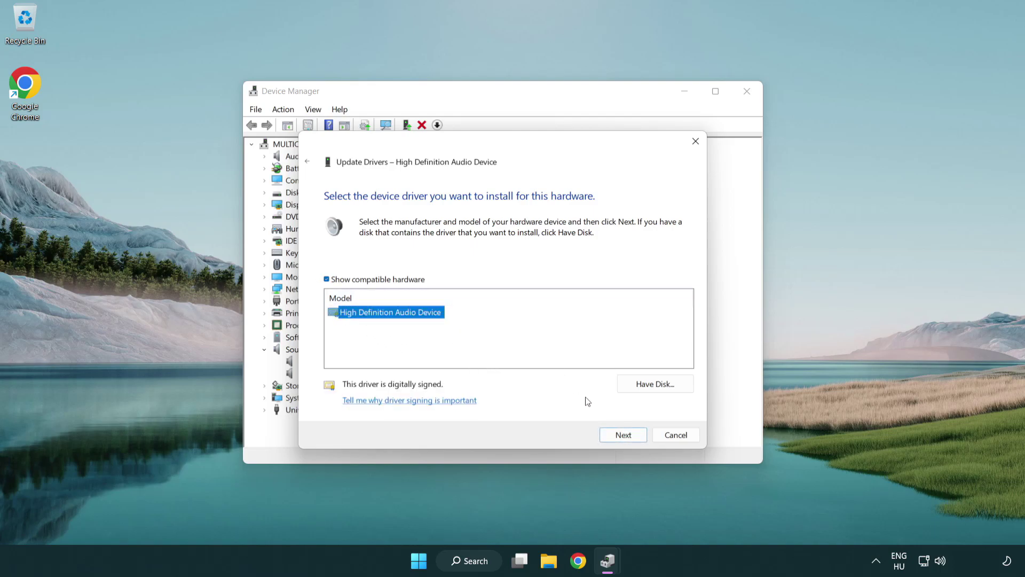
click(635, 439)
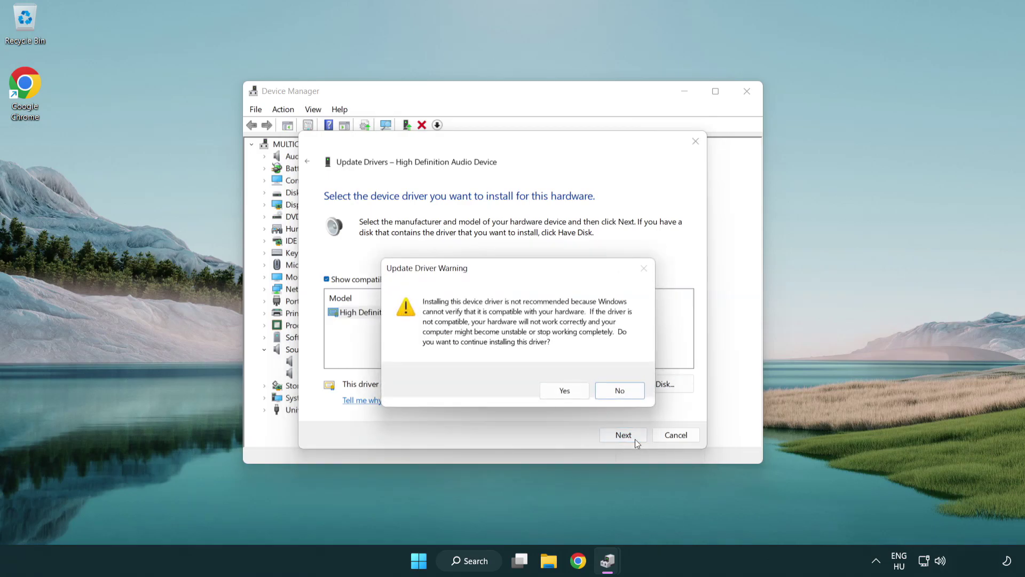
click(565, 390)
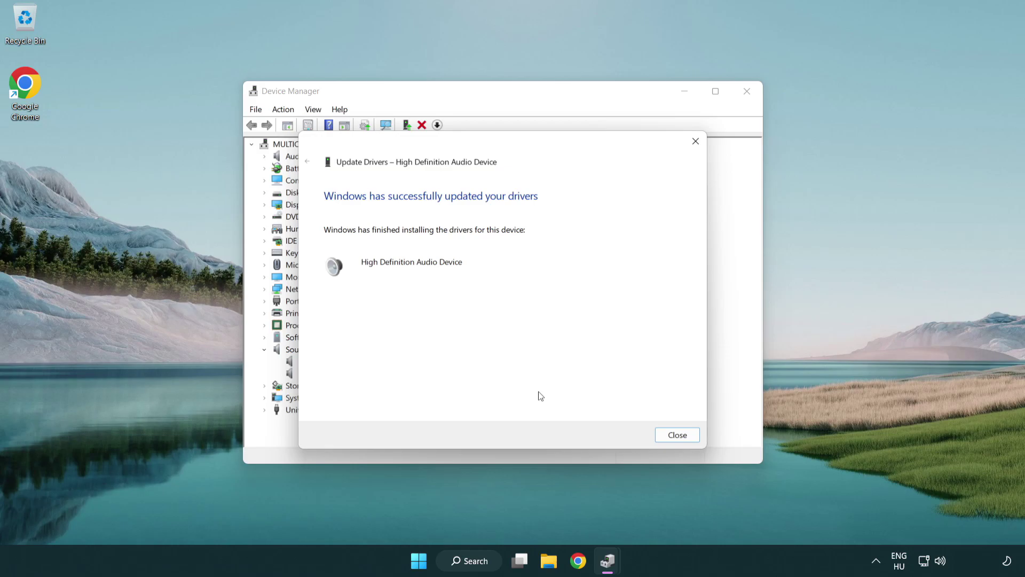
click(678, 435)
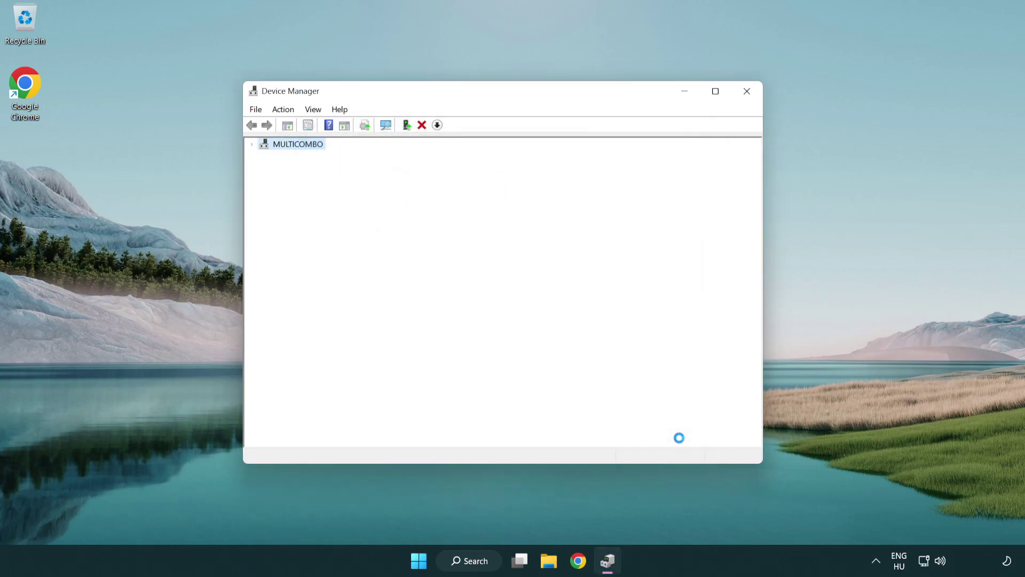
- Close Device Manager and restart the computer from the Start menu's power options
click(748, 94)
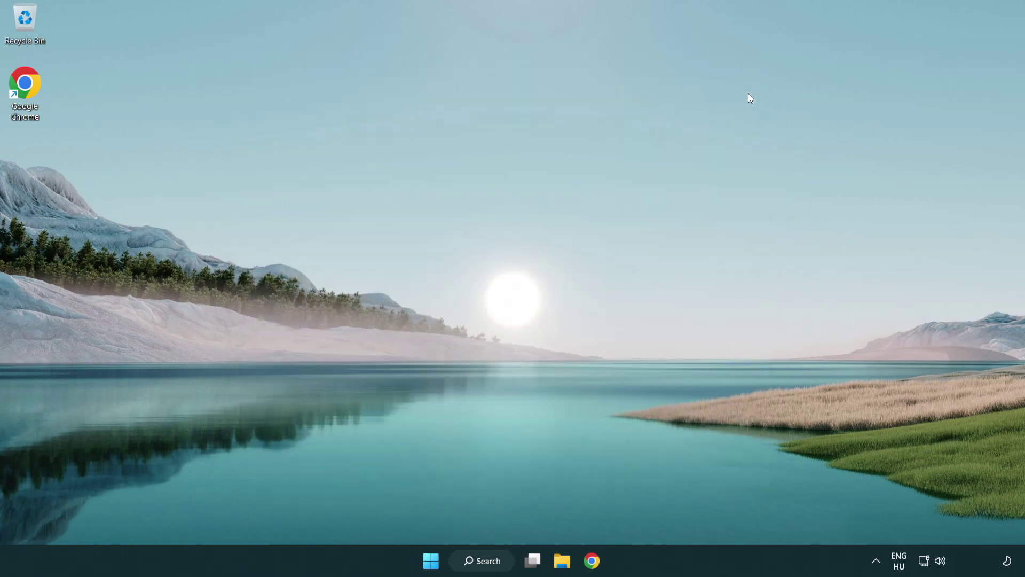
click(432, 560)
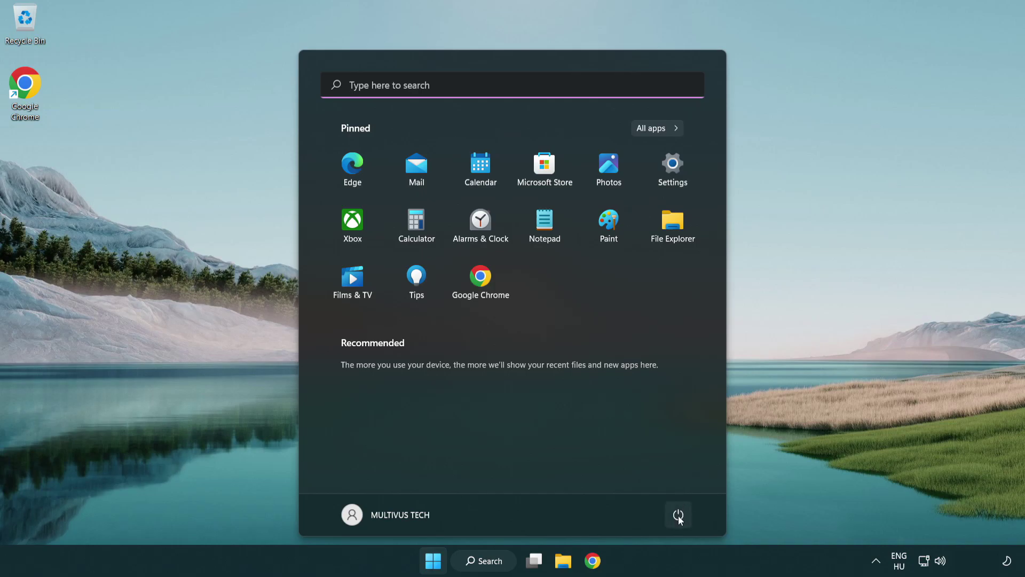
click(678, 514)
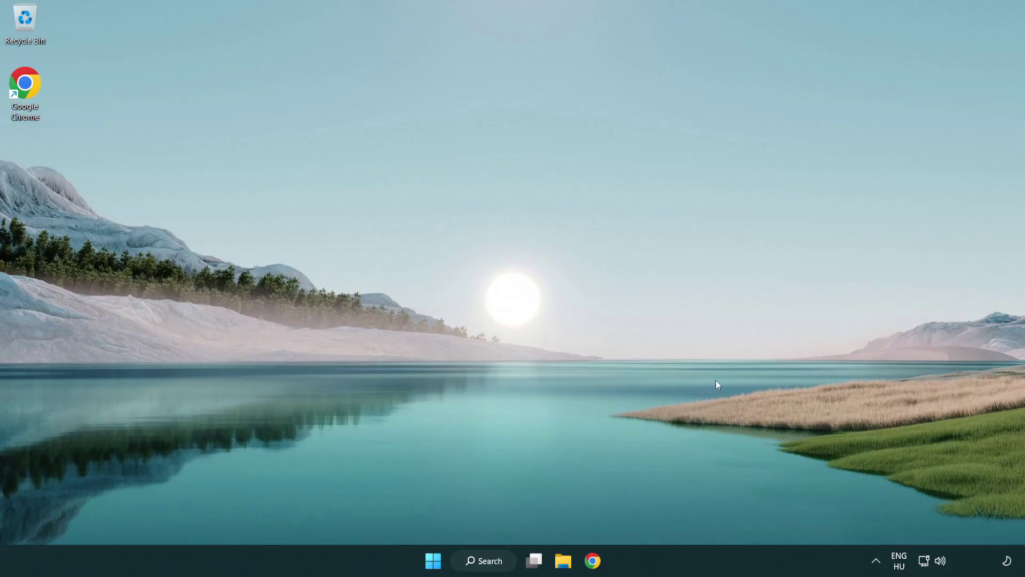
- Launch the Playing Audio troubleshooter from the taskbar volume icon's Troubleshoot sound problems option
right_click(942, 562)
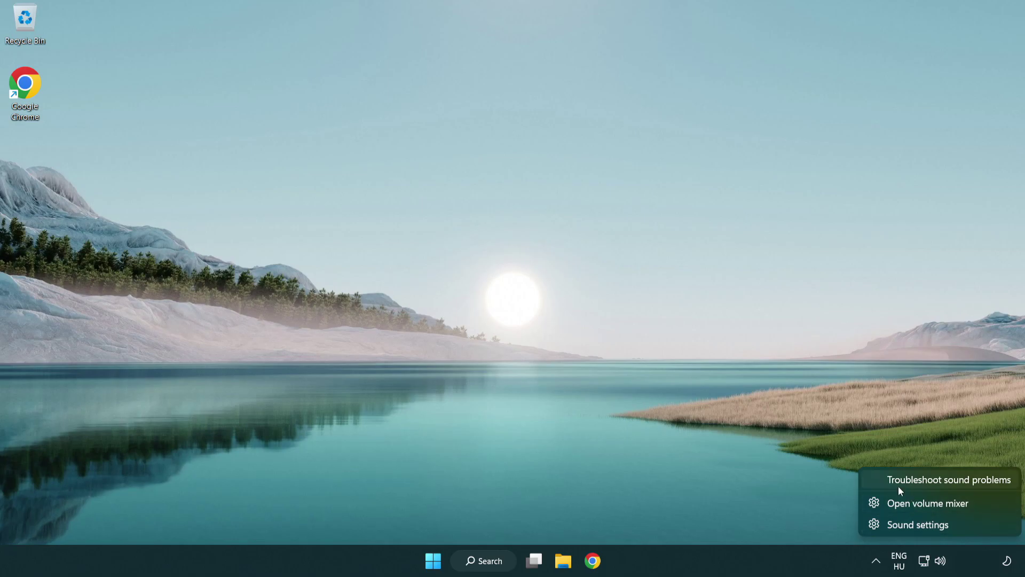
click(936, 485)
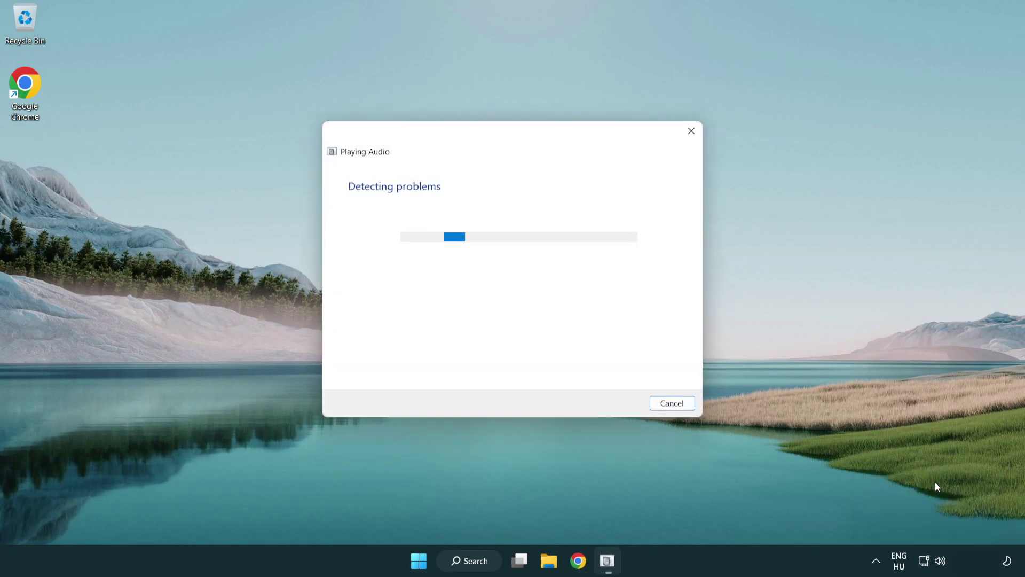